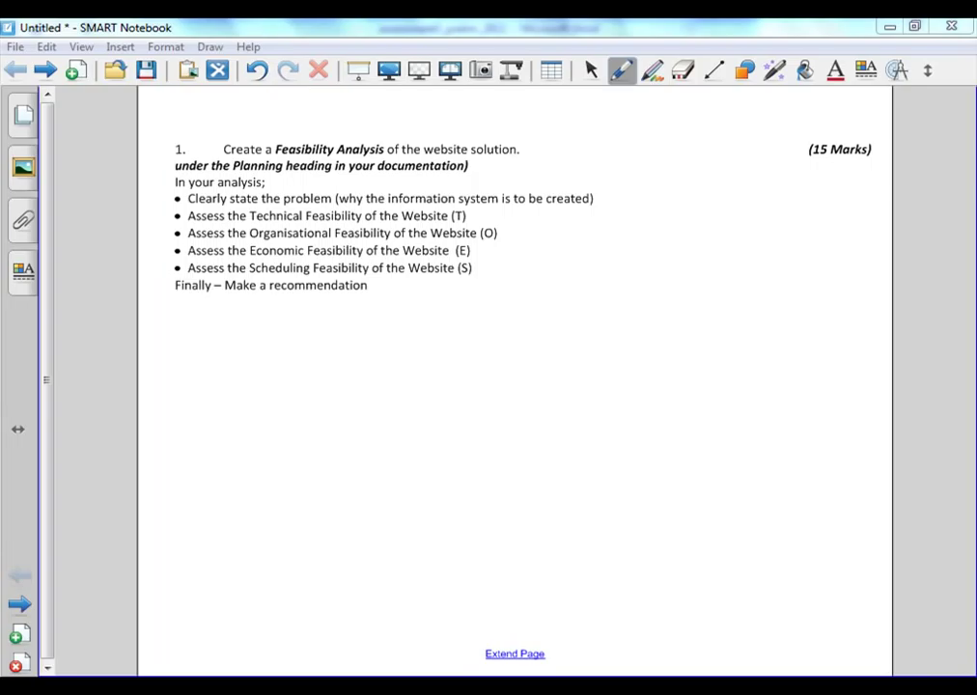
{"action": "mouse_move", "coordinate": [487, 235]}
{"action": "left_mouse_down"}
{"action": "mouse_move", "coordinate": [468, 322]}
{"action": "mouse_move", "coordinate": [533, 253]}
{"action": "left_mouse_up"}
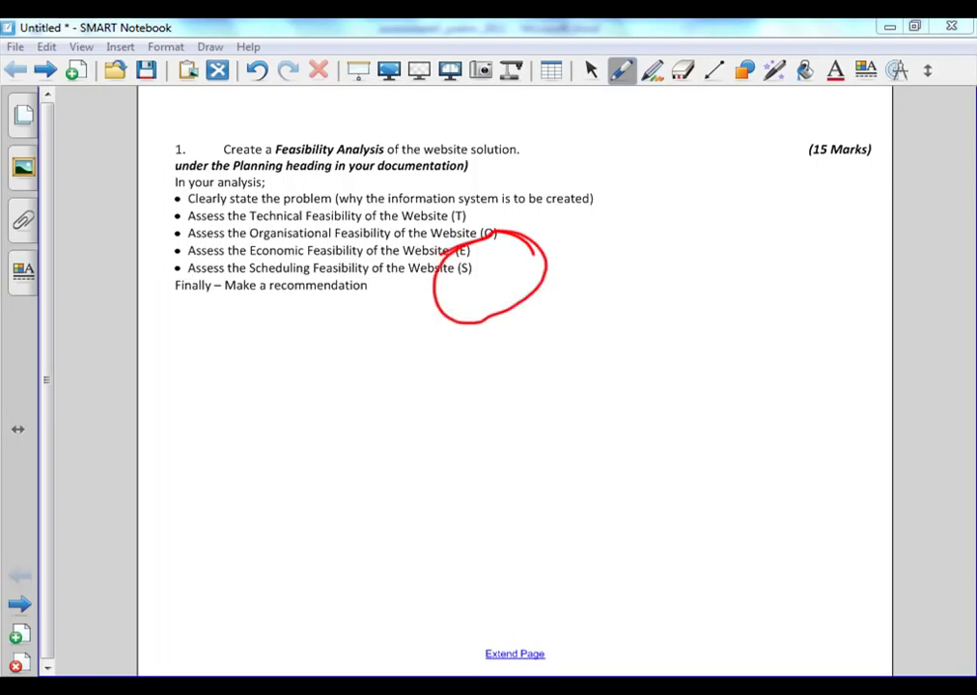
{"action": "left_click", "coordinate": [591, 69]}
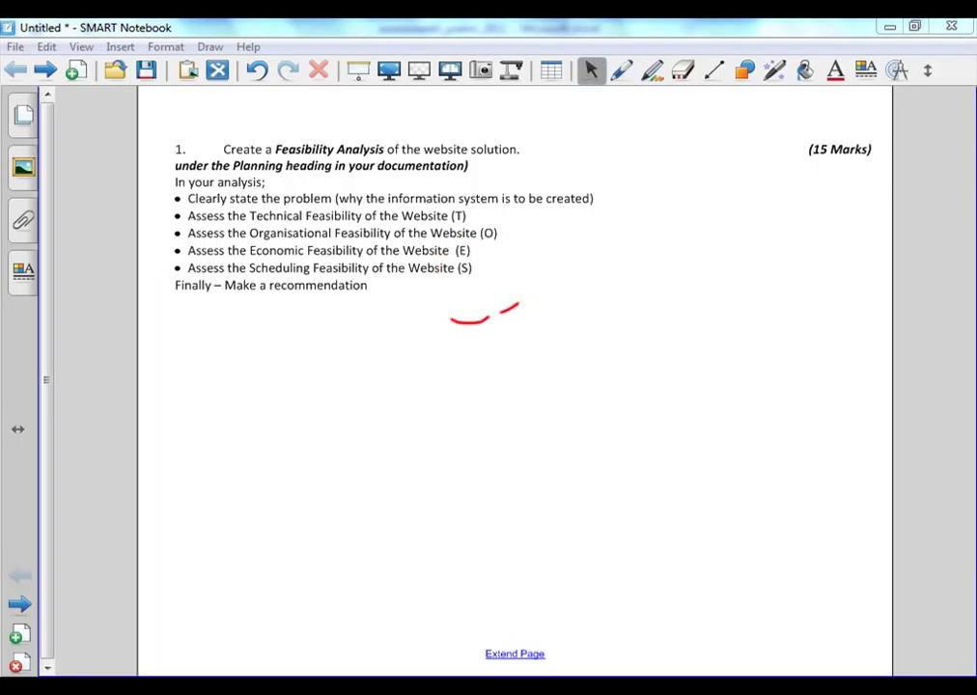
{"action": "left_click", "coordinate": [620, 69]}
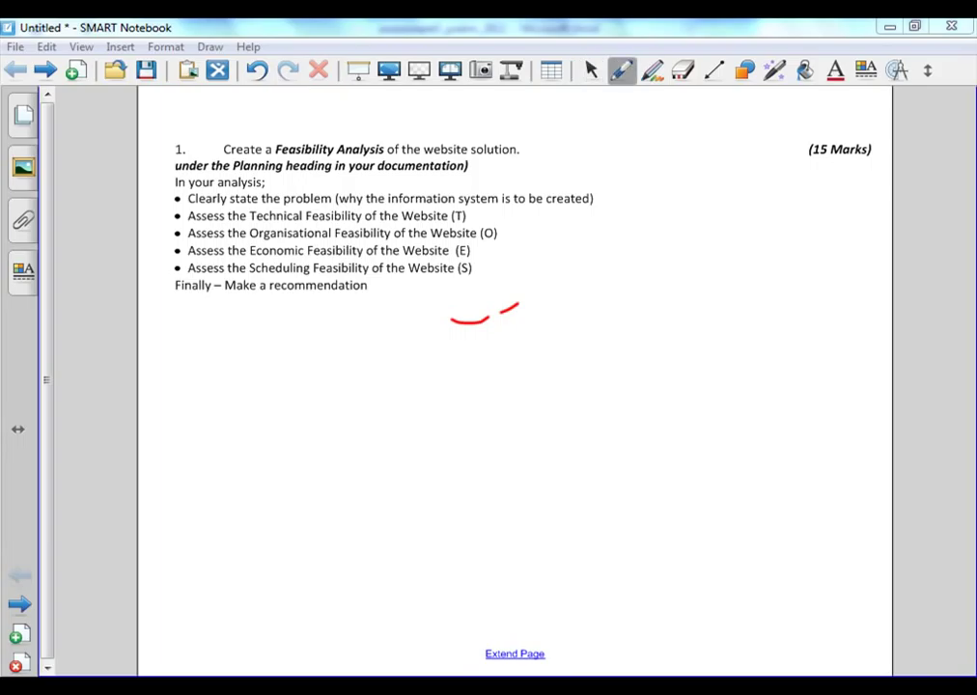
Step: Circle the letters T, O, E and S at the ends of the bullet points in red and handwrite "website" beside them
{"action": "mouse_move", "coordinate": [447, 195]}
{"action": "left_mouse_down"}
{"action": "mouse_move", "coordinate": [514, 218]}
{"action": "mouse_move", "coordinate": [430, 226]}
{"action": "mouse_move", "coordinate": [500, 202]}
{"action": "left_mouse_up"}
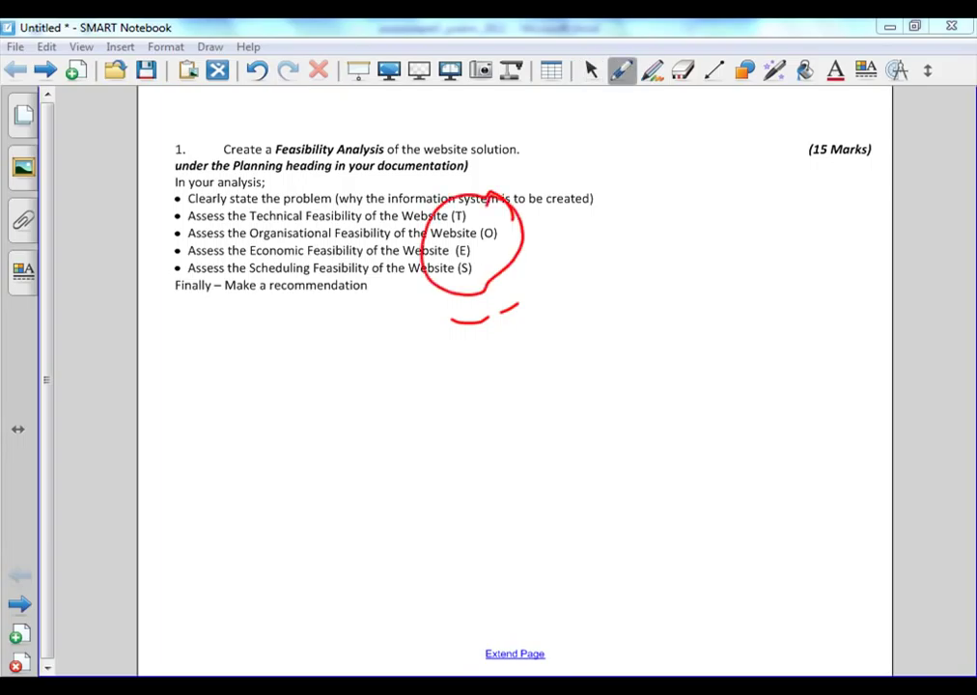
{"action": "mouse_move", "coordinate": [577, 228]}
{"action": "left_mouse_down"}
{"action": "mouse_move", "coordinate": [614, 225]}
{"action": "mouse_move", "coordinate": [662, 245]}
{"action": "left_mouse_up"}
{"action": "left_click_drag", "start_coordinate": [682, 218], "coordinate": [683, 244]}
{"action": "mouse_move", "coordinate": [684, 231]}
{"action": "left_mouse_down"}
{"action": "mouse_move", "coordinate": [697, 224]}
{"action": "mouse_move", "coordinate": [722, 239]}
{"action": "left_mouse_up"}
{"action": "left_click", "coordinate": [661, 203]}
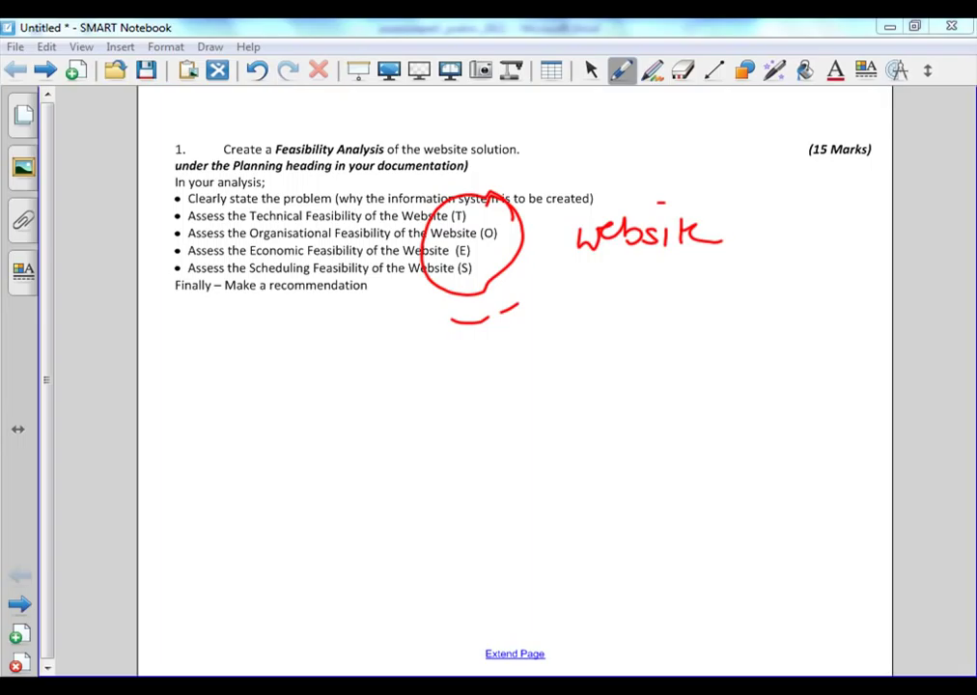
Step: Handwrite a red "T" below the task text with three branches labelled "h", "s" and "connections"
{"action": "mouse_move", "coordinate": [181, 325]}
{"action": "left_mouse_down"}
{"action": "mouse_move", "coordinate": [184, 358]}
{"action": "mouse_move", "coordinate": [212, 319]}
{"action": "left_mouse_up"}
{"action": "mouse_move", "coordinate": [235, 344]}
{"action": "left_mouse_down"}
{"action": "mouse_move", "coordinate": [306, 338]}
{"action": "mouse_move", "coordinate": [327, 321]}
{"action": "mouse_move", "coordinate": [347, 329]}
{"action": "left_mouse_up"}
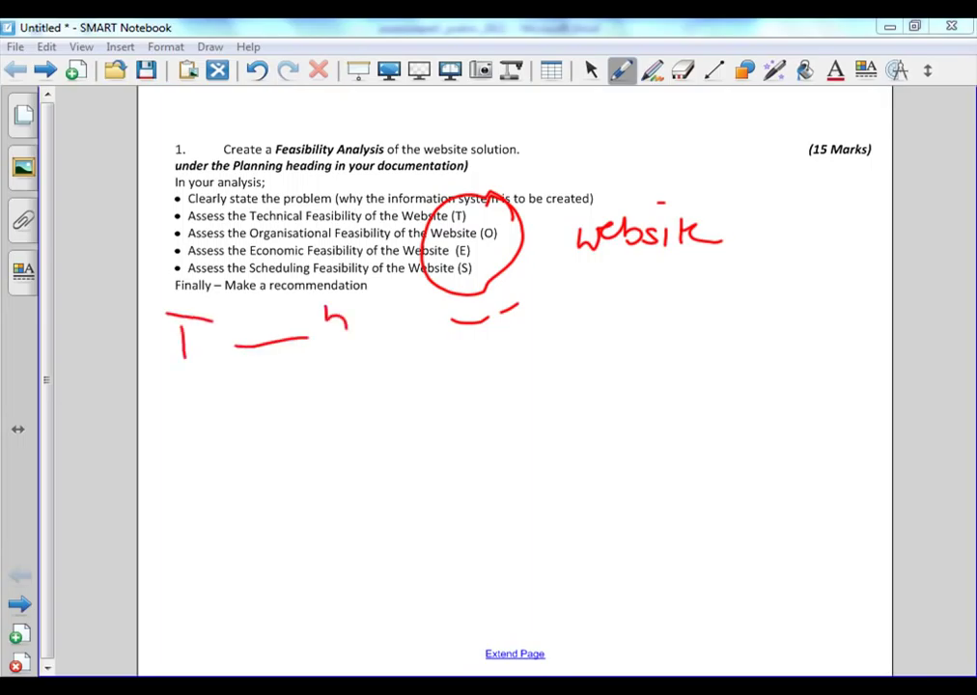
{"action": "mouse_move", "coordinate": [234, 344]}
{"action": "left_mouse_down"}
{"action": "mouse_move", "coordinate": [348, 355]}
{"action": "mouse_move", "coordinate": [362, 347]}
{"action": "mouse_move", "coordinate": [361, 359]}
{"action": "left_mouse_up"}
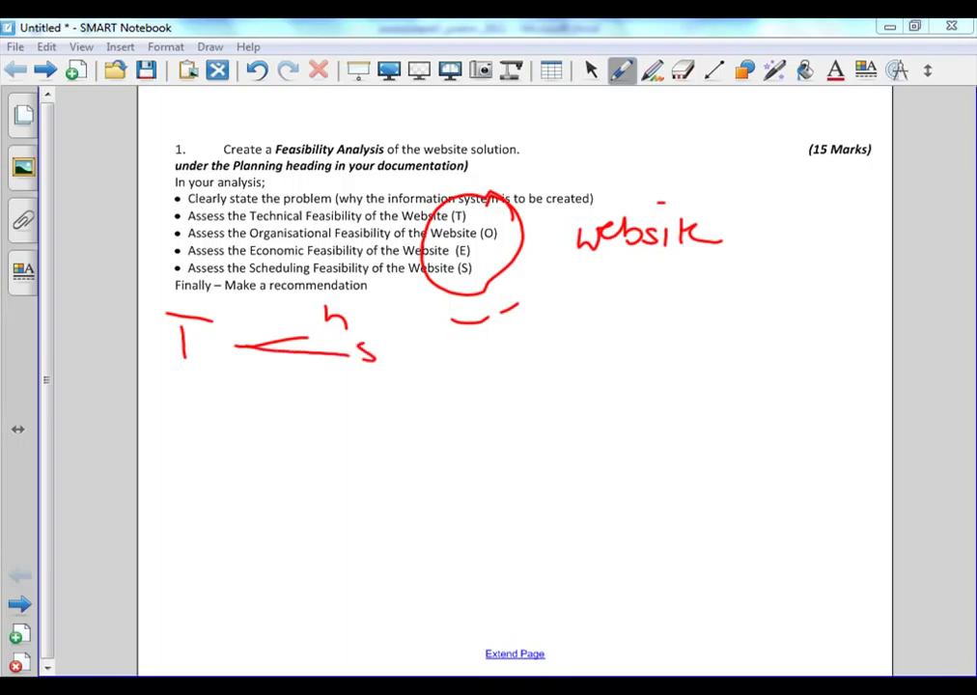
{"action": "mouse_move", "coordinate": [237, 345]}
{"action": "left_mouse_down"}
{"action": "mouse_move", "coordinate": [357, 386]}
{"action": "mouse_move", "coordinate": [454, 383]}
{"action": "left_mouse_up"}
{"action": "left_click", "coordinate": [405, 379]}
{"action": "mouse_move", "coordinate": [493, 375]}
{"action": "left_mouse_down"}
{"action": "mouse_move", "coordinate": [506, 383]}
{"action": "mouse_move", "coordinate": [514, 370]}
{"action": "mouse_move", "coordinate": [526, 382]}
{"action": "left_mouse_up"}
{"action": "left_click_drag", "start_coordinate": [527, 378], "coordinate": [543, 375]}
{"action": "left_click", "coordinate": [507, 358]}
Step: Extend the "h" branch with a line and the red note "computer to develop / web server host"
{"action": "left_click_drag", "start_coordinate": [326, 327], "coordinate": [382, 330]}
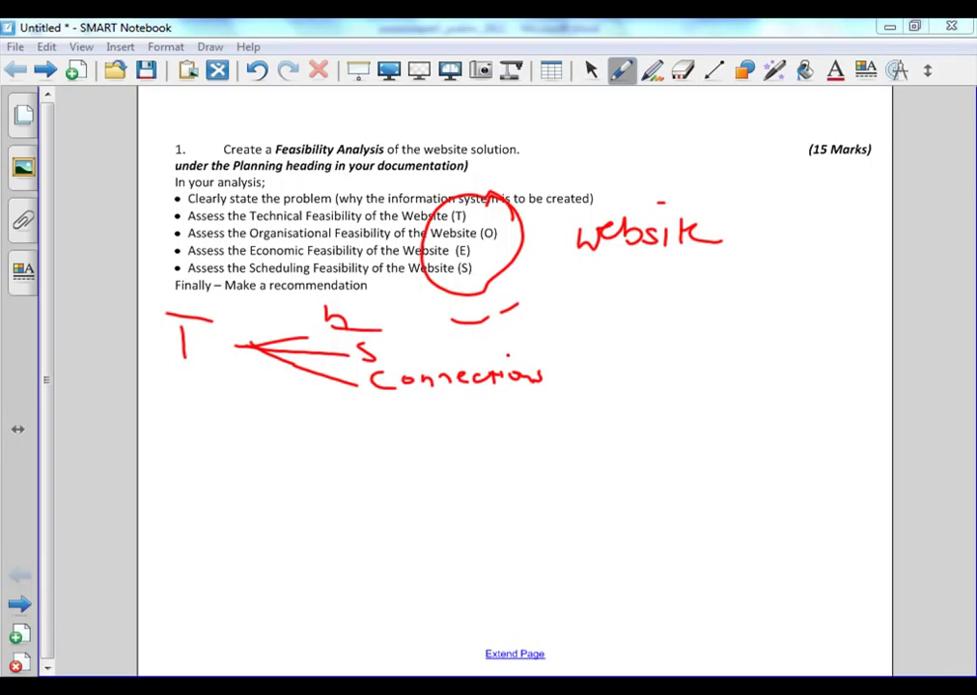
{"action": "mouse_move", "coordinate": [424, 322]}
{"action": "left_mouse_down"}
{"action": "mouse_move", "coordinate": [423, 337]}
{"action": "mouse_move", "coordinate": [436, 324]}
{"action": "mouse_move", "coordinate": [617, 325]}
{"action": "mouse_move", "coordinate": [627, 311]}
{"action": "mouse_move", "coordinate": [660, 322]}
{"action": "mouse_move", "coordinate": [695, 310]}
{"action": "mouse_move", "coordinate": [734, 321]}
{"action": "left_mouse_up"}
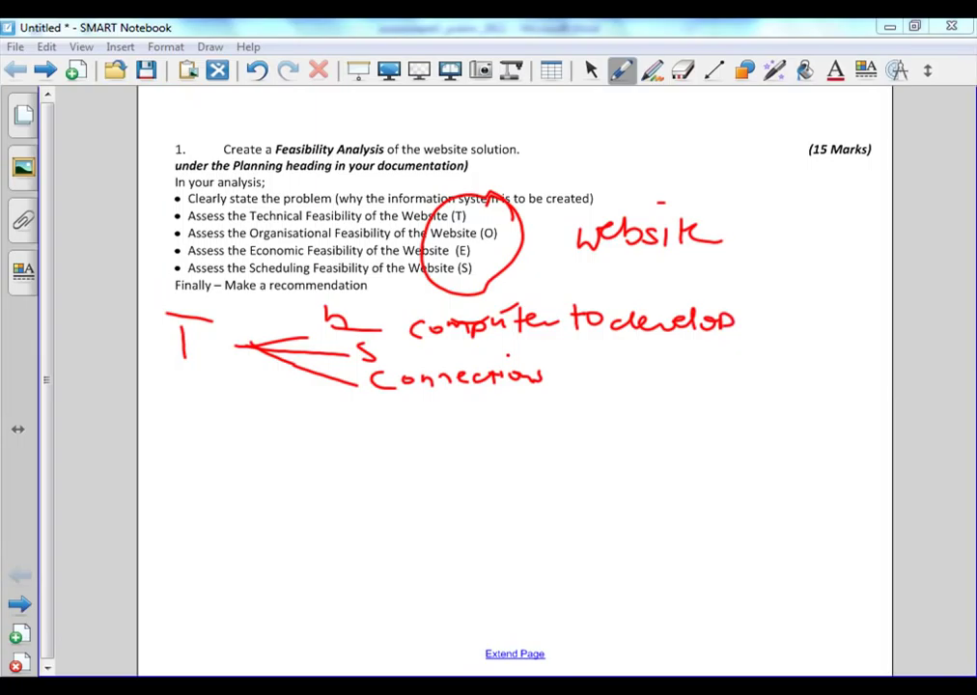
{"action": "mouse_move", "coordinate": [757, 282]}
{"action": "left_mouse_down"}
{"action": "mouse_move", "coordinate": [739, 337]}
{"action": "mouse_move", "coordinate": [789, 286]}
{"action": "mouse_move", "coordinate": [815, 289]}
{"action": "mouse_move", "coordinate": [776, 330]}
{"action": "mouse_move", "coordinate": [854, 301]}
{"action": "mouse_move", "coordinate": [815, 334]}
{"action": "left_mouse_up"}
{"action": "left_click_drag", "start_coordinate": [820, 328], "coordinate": [852, 334]}
{"action": "left_click_drag", "start_coordinate": [846, 324], "coordinate": [865, 320]}
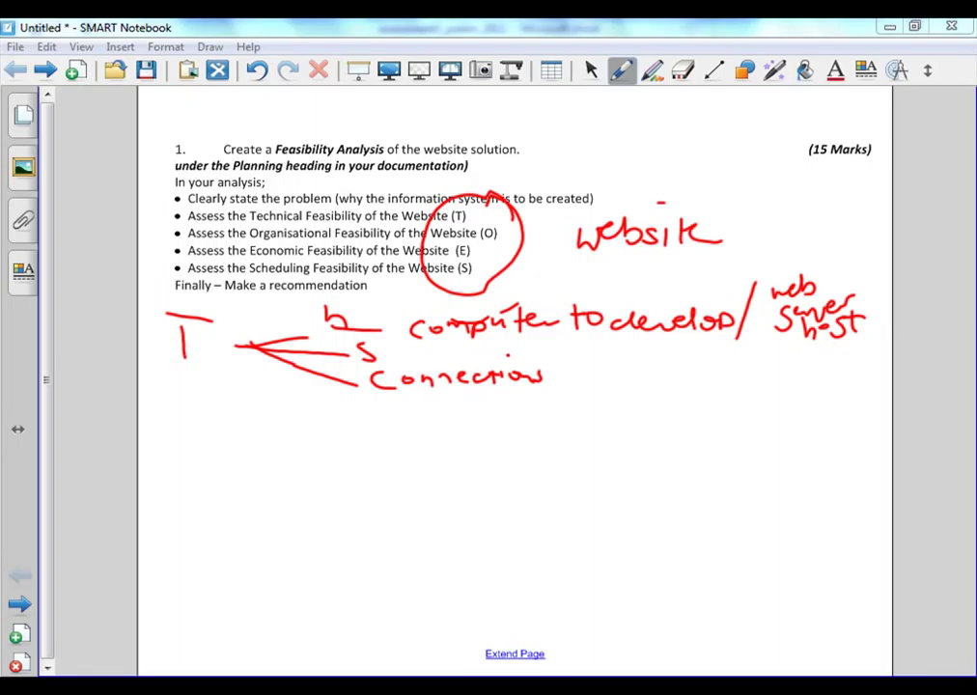
Step: Handwrite the red note "OS, website design / web premium" beside the "s" branch
{"action": "left_click_drag", "start_coordinate": [422, 349], "coordinate": [442, 362]}
{"action": "mouse_move", "coordinate": [474, 349]}
{"action": "left_mouse_down"}
{"action": "mouse_move", "coordinate": [485, 359]}
{"action": "mouse_move", "coordinate": [497, 349]}
{"action": "mouse_move", "coordinate": [521, 359]}
{"action": "mouse_move", "coordinate": [764, 353]}
{"action": "left_mouse_up"}
{"action": "left_click_drag", "start_coordinate": [692, 372], "coordinate": [823, 386]}
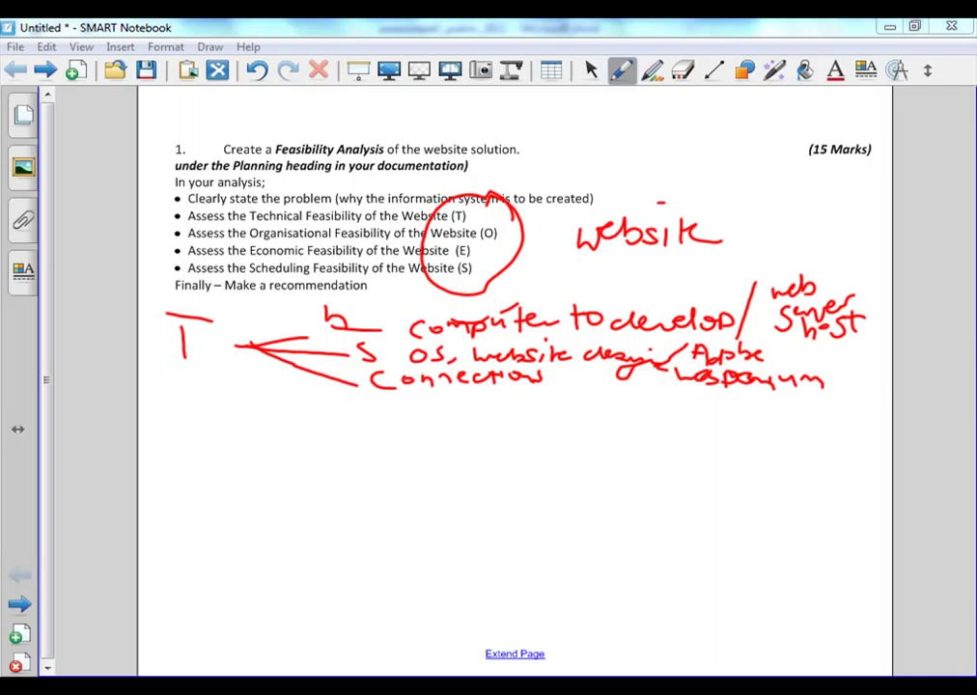
{"action": "left_click_drag", "start_coordinate": [676, 376], "coordinate": [880, 378]}
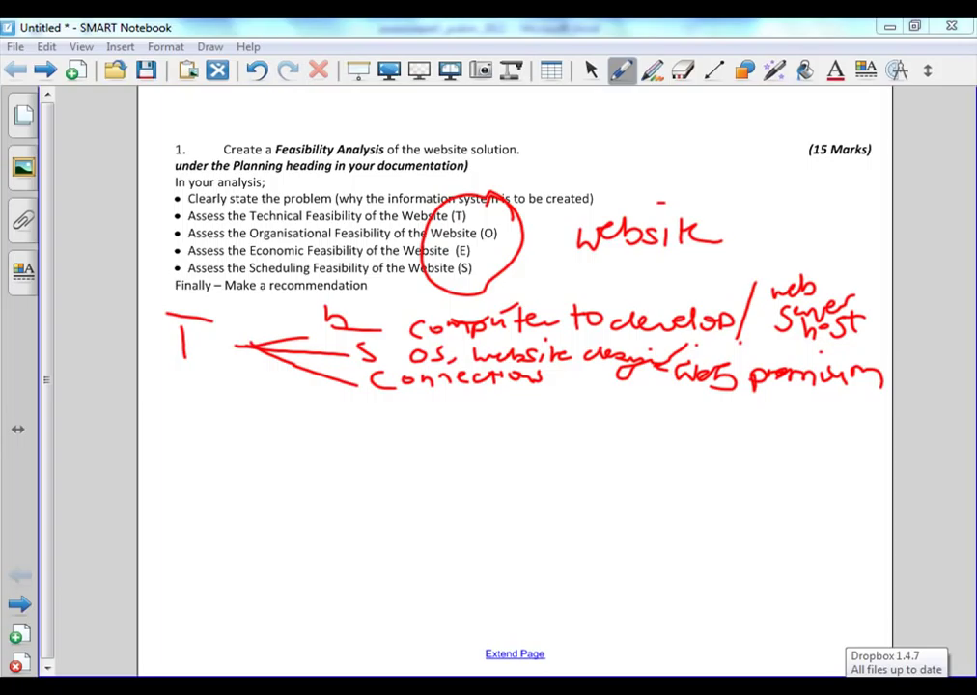
Step: Handwrite "internet conn ↑ site" in red beside the connections branch and circle the word "Assess" in the bullet points
{"action": "mouse_move", "coordinate": [543, 395]}
{"action": "left_mouse_down"}
{"action": "mouse_move", "coordinate": [566, 395]}
{"action": "mouse_move", "coordinate": [572, 411]}
{"action": "mouse_move", "coordinate": [660, 397]}
{"action": "mouse_move", "coordinate": [684, 415]}
{"action": "mouse_move", "coordinate": [694, 407]}
{"action": "mouse_move", "coordinate": [746, 417]}
{"action": "mouse_move", "coordinate": [781, 406]}
{"action": "mouse_move", "coordinate": [807, 429]}
{"action": "mouse_move", "coordinate": [799, 436]}
{"action": "mouse_move", "coordinate": [838, 436]}
{"action": "left_mouse_up"}
{"action": "left_click_drag", "start_coordinate": [832, 421], "coordinate": [848, 419]}
{"action": "left_click_drag", "start_coordinate": [847, 428], "coordinate": [859, 433]}
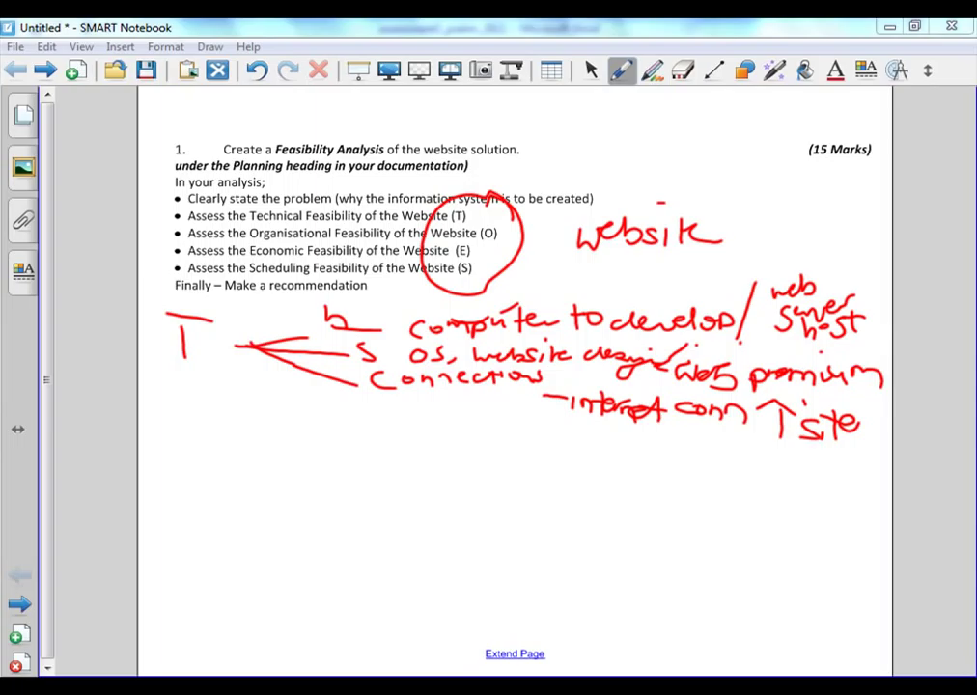
{"action": "mouse_move", "coordinate": [198, 210]}
{"action": "left_mouse_down"}
{"action": "mouse_move", "coordinate": [182, 222]}
{"action": "mouse_move", "coordinate": [234, 213]}
{"action": "left_mouse_up"}
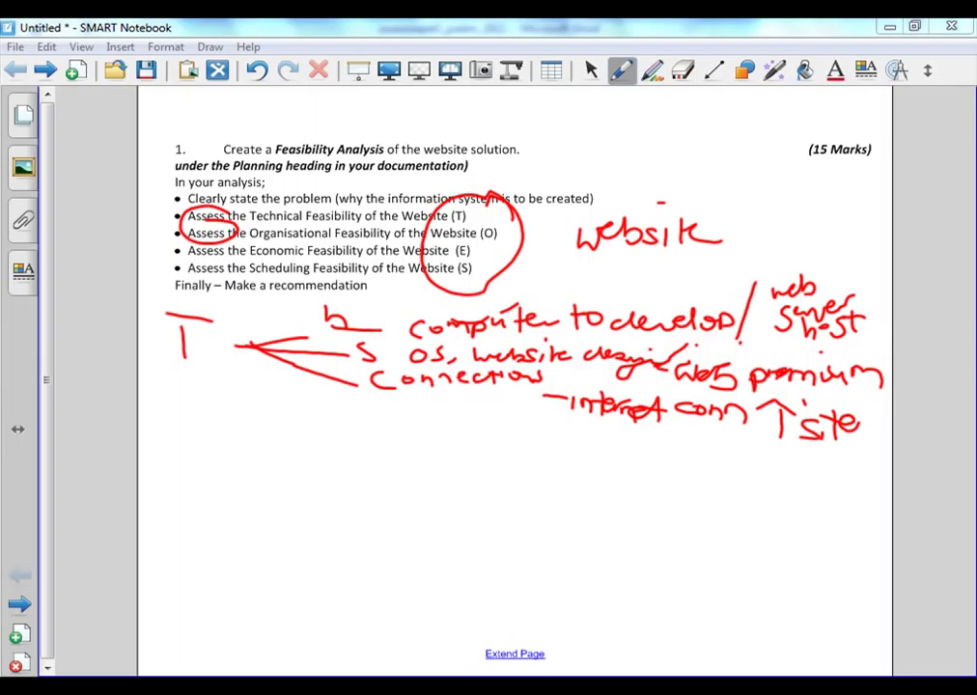
Step: Handwrite a green "O" below the "T" notes, followed by a dash and "system (website)"
{"action": "mouse_move", "coordinate": [209, 413]}
{"action": "left_mouse_down"}
{"action": "mouse_move", "coordinate": [207, 447]}
{"action": "mouse_move", "coordinate": [210, 415]}
{"action": "left_mouse_up"}
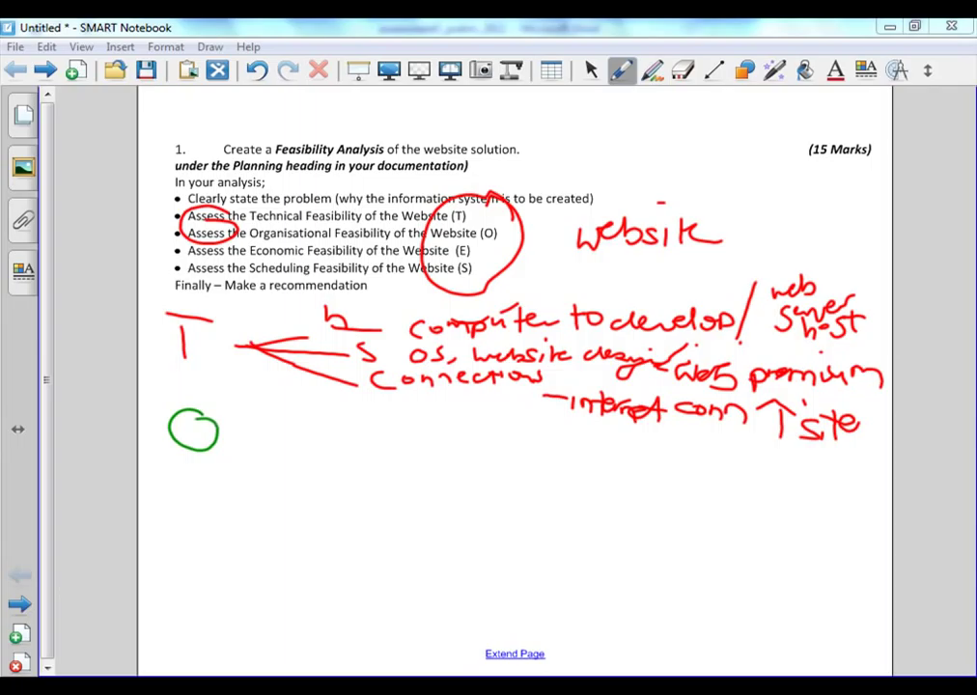
{"action": "left_click_drag", "start_coordinate": [247, 448], "coordinate": [274, 448]}
{"action": "mouse_move", "coordinate": [315, 416]}
{"action": "left_mouse_down"}
{"action": "mouse_move", "coordinate": [300, 436]}
{"action": "mouse_move", "coordinate": [337, 443]}
{"action": "mouse_move", "coordinate": [369, 430]}
{"action": "left_mouse_up"}
{"action": "mouse_move", "coordinate": [382, 425]}
{"action": "left_mouse_down"}
{"action": "mouse_move", "coordinate": [383, 440]}
{"action": "mouse_move", "coordinate": [396, 428]}
{"action": "mouse_move", "coordinate": [419, 431]}
{"action": "mouse_move", "coordinate": [472, 453]}
{"action": "mouse_move", "coordinate": [495, 427]}
{"action": "mouse_move", "coordinate": [560, 445]}
{"action": "left_mouse_up"}
{"action": "mouse_move", "coordinate": [552, 434]}
{"action": "left_mouse_down"}
{"action": "mouse_move", "coordinate": [572, 433]}
{"action": "mouse_move", "coordinate": [570, 462]}
{"action": "left_mouse_up"}
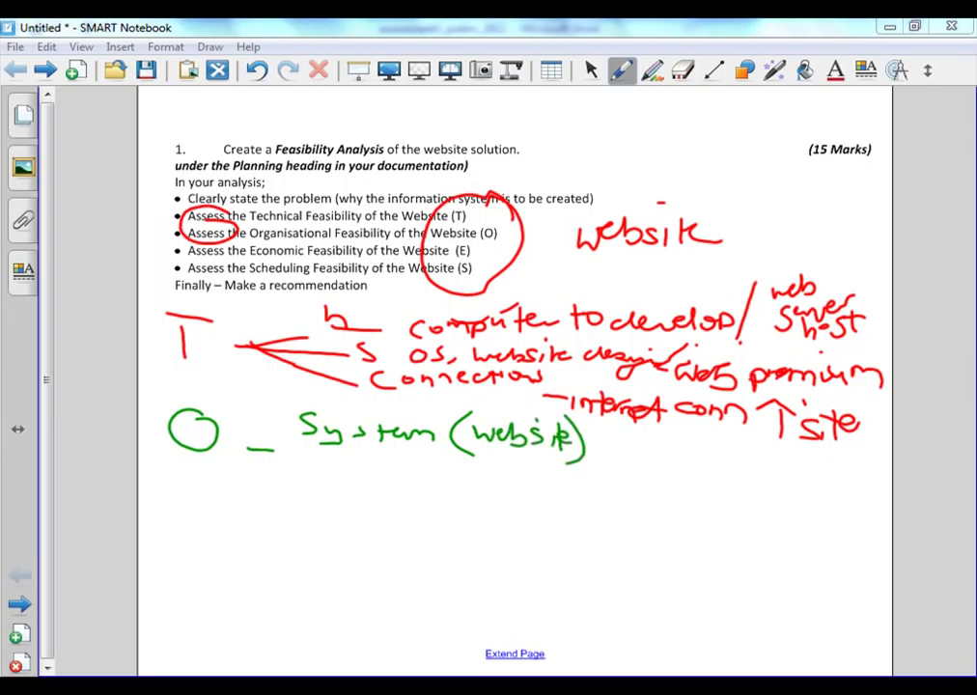
Step: Continue the green "O" note with the line "meet the organisations goals/objectives"
{"action": "mouse_move", "coordinate": [311, 463]}
{"action": "left_mouse_down"}
{"action": "mouse_move", "coordinate": [345, 475]}
{"action": "mouse_move", "coordinate": [401, 469]}
{"action": "mouse_move", "coordinate": [419, 479]}
{"action": "left_mouse_up"}
{"action": "left_click_drag", "start_coordinate": [409, 468], "coordinate": [442, 480]}
{"action": "mouse_move", "coordinate": [433, 468]}
{"action": "left_mouse_down"}
{"action": "mouse_move", "coordinate": [463, 480]}
{"action": "mouse_move", "coordinate": [522, 470]}
{"action": "mouse_move", "coordinate": [531, 487]}
{"action": "mouse_move", "coordinate": [511, 500]}
{"action": "left_mouse_up"}
{"action": "mouse_move", "coordinate": [548, 471]}
{"action": "left_mouse_down"}
{"action": "mouse_move", "coordinate": [582, 483]}
{"action": "mouse_move", "coordinate": [603, 467]}
{"action": "mouse_move", "coordinate": [608, 481]}
{"action": "mouse_move", "coordinate": [647, 490]}
{"action": "mouse_move", "coordinate": [658, 509]}
{"action": "mouse_move", "coordinate": [723, 480]}
{"action": "mouse_move", "coordinate": [714, 512]}
{"action": "mouse_move", "coordinate": [732, 490]}
{"action": "mouse_move", "coordinate": [797, 496]}
{"action": "left_mouse_up"}
{"action": "left_click_drag", "start_coordinate": [803, 482], "coordinate": [837, 496]}
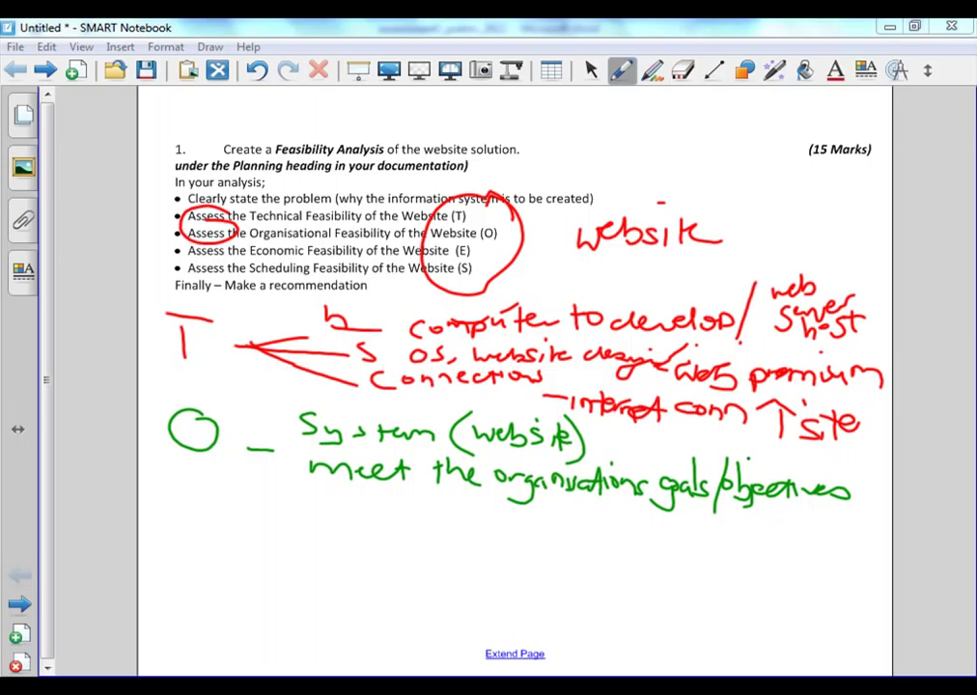
Step: Add a green arrow below the goals/objectives line leading to the note "24/7 access"
{"action": "mouse_move", "coordinate": [269, 473]}
{"action": "left_mouse_down"}
{"action": "mouse_move", "coordinate": [269, 504]}
{"action": "mouse_move", "coordinate": [454, 534]}
{"action": "left_mouse_up"}
{"action": "mouse_move", "coordinate": [510, 521]}
{"action": "left_mouse_down"}
{"action": "mouse_move", "coordinate": [502, 533]}
{"action": "mouse_move", "coordinate": [534, 533]}
{"action": "left_mouse_up"}
{"action": "left_click_drag", "start_coordinate": [542, 527], "coordinate": [571, 538]}
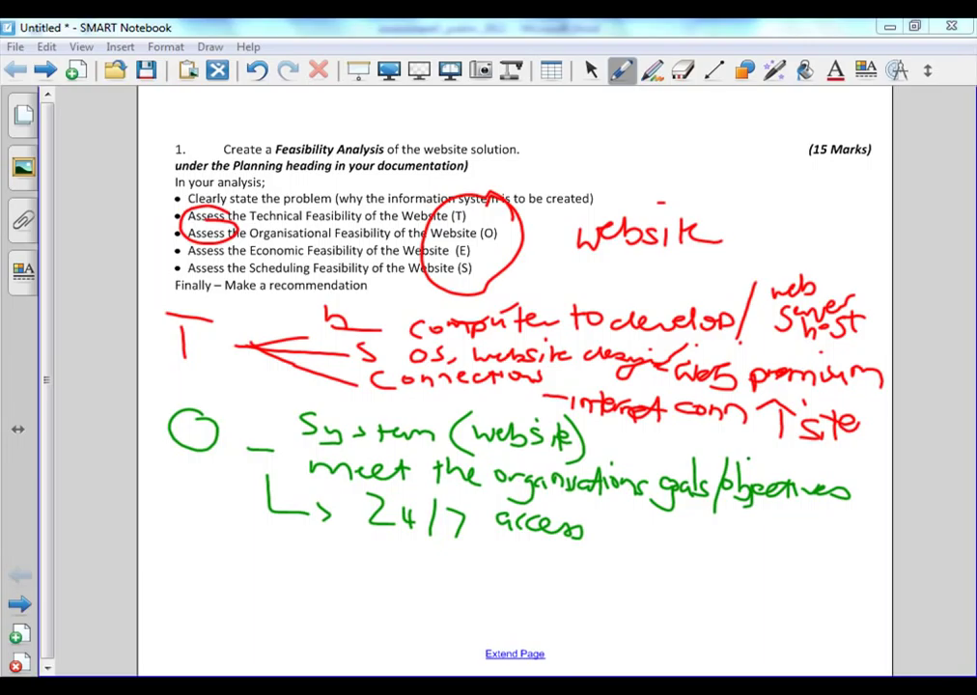
Step: Tick the "O" section in green and the "T" section in red
{"action": "mouse_move", "coordinate": [241, 416]}
{"action": "left_mouse_down"}
{"action": "mouse_move", "coordinate": [262, 425]}
{"action": "mouse_move", "coordinate": [287, 383]}
{"action": "left_mouse_up"}
{"action": "left_click_drag", "start_coordinate": [228, 336], "coordinate": [270, 311]}
{"action": "left_click", "coordinate": [591, 69]}
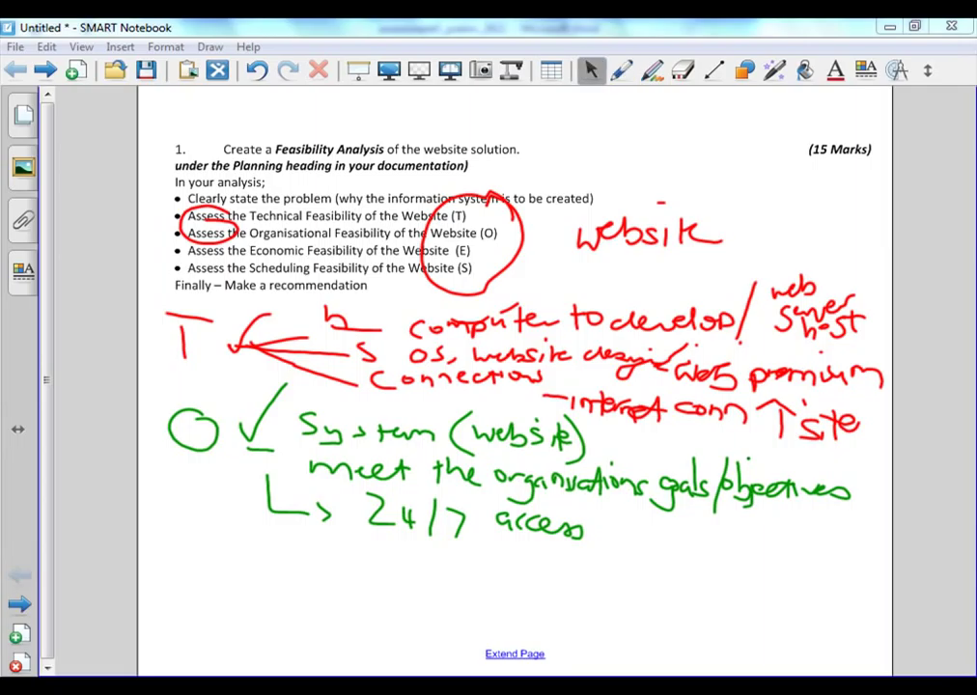
Step: Handwrite a blue "e" below the green notes, followed by "– $ – implementing system"
{"action": "left_click", "coordinate": [620, 69]}
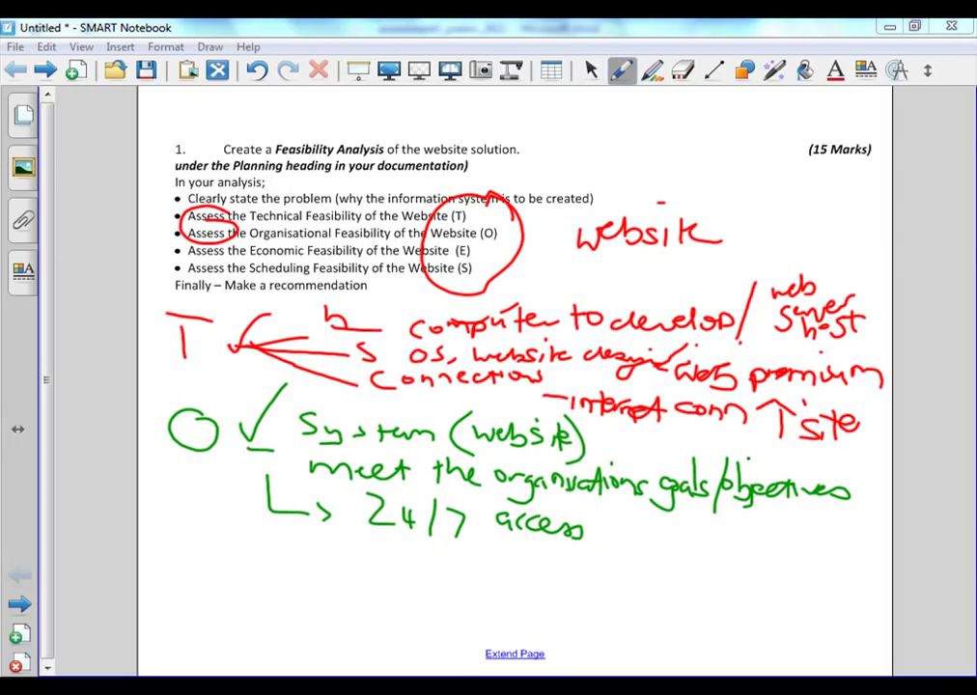
{"action": "left_click", "coordinate": [590, 70]}
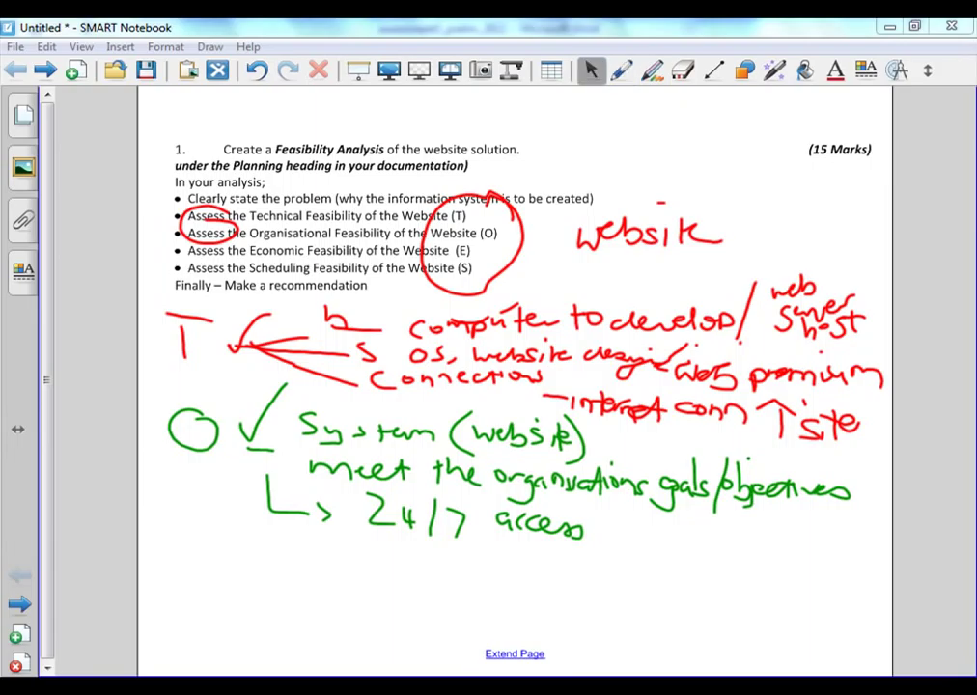
{"action": "key", "text": "ctrl+minus"}
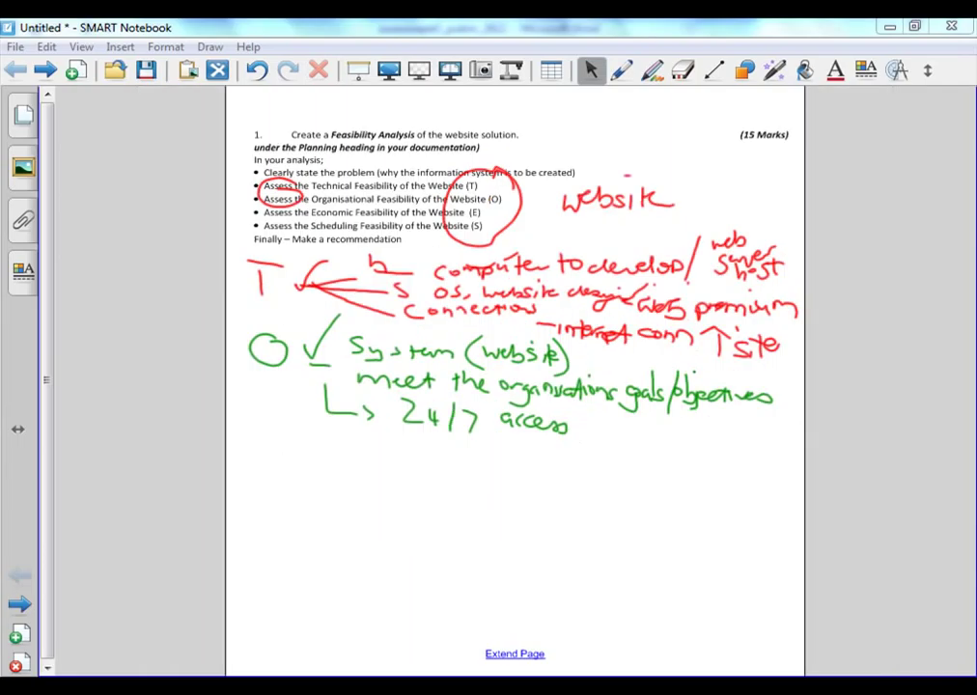
{"action": "left_click", "coordinate": [620, 69]}
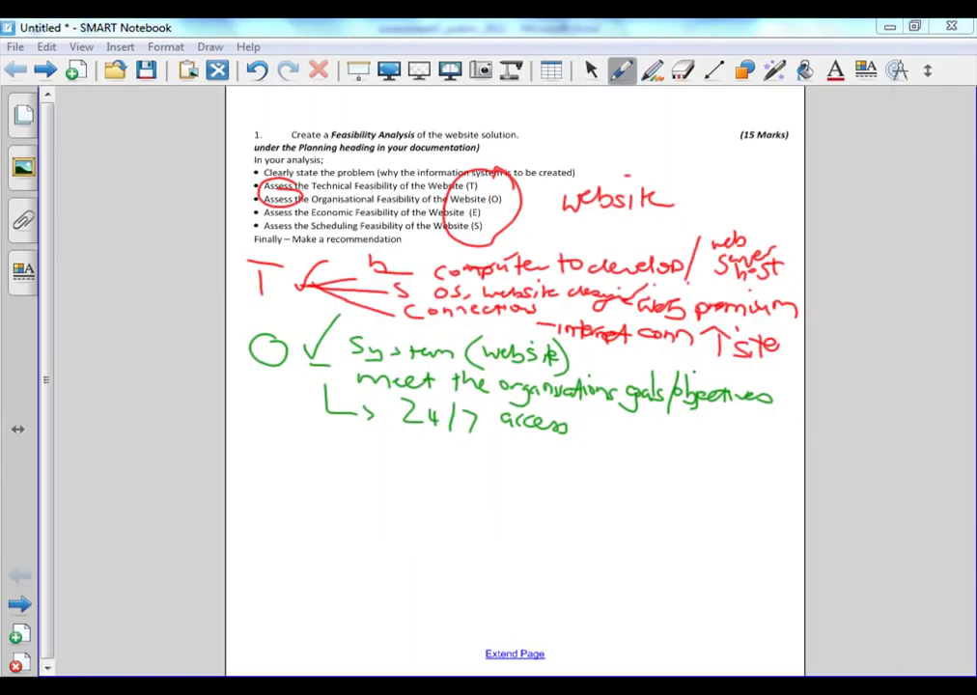
{"action": "left_click_drag", "start_coordinate": [270, 452], "coordinate": [356, 461]}
{"action": "mouse_move", "coordinate": [418, 444]}
{"action": "left_mouse_down"}
{"action": "mouse_move", "coordinate": [404, 468]}
{"action": "mouse_move", "coordinate": [413, 474]}
{"action": "mouse_move", "coordinate": [465, 459]}
{"action": "mouse_move", "coordinate": [517, 462]}
{"action": "mouse_move", "coordinate": [594, 469]}
{"action": "mouse_move", "coordinate": [592, 483]}
{"action": "mouse_move", "coordinate": [633, 461]}
{"action": "mouse_move", "coordinate": [661, 469]}
{"action": "mouse_move", "coordinate": [671, 449]}
{"action": "left_mouse_up"}
{"action": "mouse_move", "coordinate": [687, 458]}
{"action": "left_mouse_down"}
{"action": "mouse_move", "coordinate": [685, 469]}
{"action": "mouse_move", "coordinate": [703, 457]}
{"action": "mouse_move", "coordinate": [717, 471]}
{"action": "left_mouse_up"}
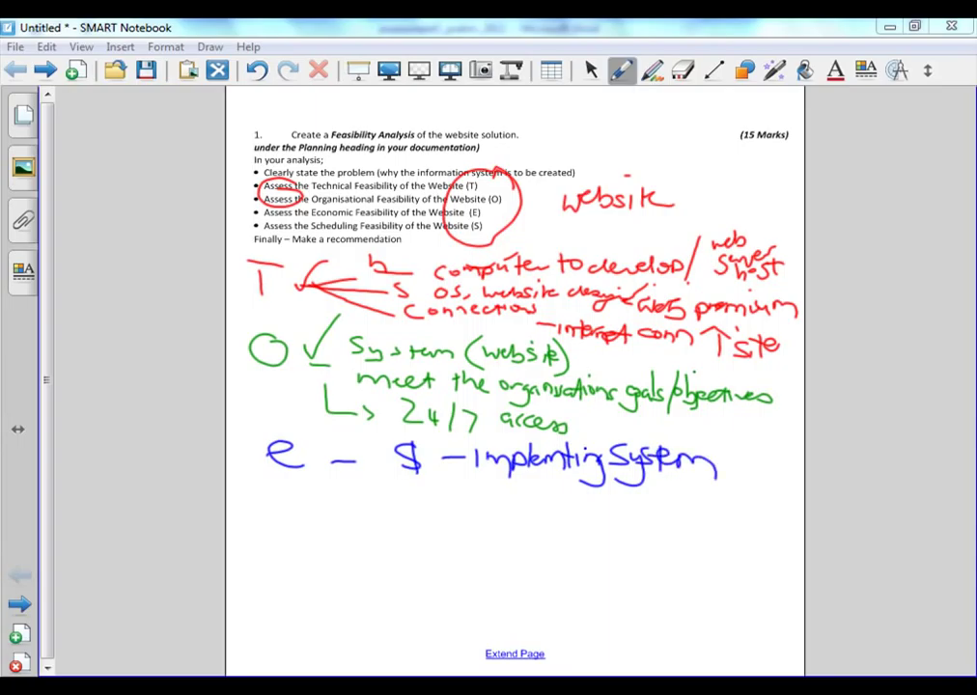
Step: Add the blue line "– you → business site" below the implementing system note
{"action": "mouse_move", "coordinate": [387, 493]}
{"action": "left_mouse_down"}
{"action": "mouse_move", "coordinate": [435, 502]}
{"action": "mouse_move", "coordinate": [432, 515]}
{"action": "mouse_move", "coordinate": [461, 490]}
{"action": "mouse_move", "coordinate": [488, 502]}
{"action": "mouse_move", "coordinate": [538, 498]}
{"action": "left_mouse_up"}
{"action": "mouse_move", "coordinate": [528, 491]}
{"action": "left_mouse_down"}
{"action": "mouse_move", "coordinate": [530, 505]}
{"action": "mouse_move", "coordinate": [664, 511]}
{"action": "mouse_move", "coordinate": [662, 519]}
{"action": "left_mouse_up"}
{"action": "mouse_move", "coordinate": [689, 495]}
{"action": "left_mouse_down"}
{"action": "mouse_move", "coordinate": [690, 515]}
{"action": "mouse_move", "coordinate": [701, 515]}
{"action": "left_mouse_up"}
{"action": "left_click_drag", "start_coordinate": [693, 505], "coordinate": [716, 513]}
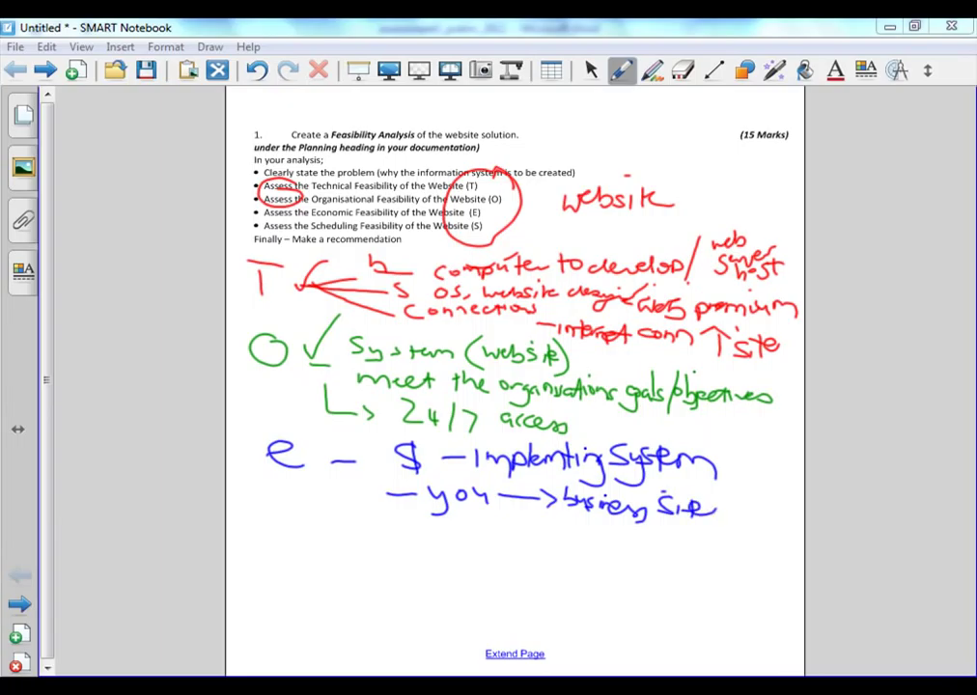
Step: Add the blue cost line "– $60 – $200 hr – 20 hr" to the "e" section
{"action": "left_click_drag", "start_coordinate": [393, 523], "coordinate": [486, 526]}
{"action": "mouse_move", "coordinate": [501, 522]}
{"action": "left_mouse_down"}
{"action": "mouse_move", "coordinate": [496, 531]}
{"action": "mouse_move", "coordinate": [506, 533]}
{"action": "left_mouse_up"}
{"action": "mouse_move", "coordinate": [521, 526]}
{"action": "left_mouse_down"}
{"action": "mouse_move", "coordinate": [547, 543]}
{"action": "mouse_move", "coordinate": [570, 529]}
{"action": "mouse_move", "coordinate": [599, 538]}
{"action": "mouse_move", "coordinate": [611, 531]}
{"action": "left_mouse_up"}
{"action": "mouse_move", "coordinate": [627, 541]}
{"action": "left_mouse_down"}
{"action": "mouse_move", "coordinate": [675, 547]}
{"action": "mouse_move", "coordinate": [686, 538]}
{"action": "mouse_move", "coordinate": [710, 548]}
{"action": "mouse_move", "coordinate": [726, 537]}
{"action": "left_mouse_up"}
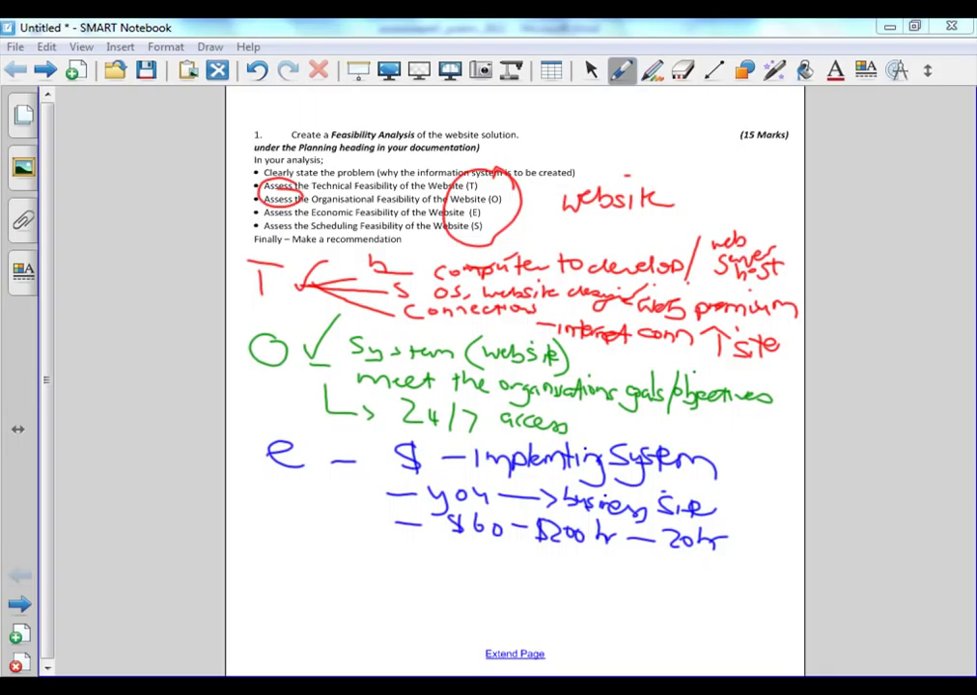
Step: Add the blue item "– updates" below the hourly cost line
{"action": "left_click", "coordinate": [590, 70]}
{"action": "scroll", "coordinate": [514, 382], "scroll_direction": "down", "scroll_amount": 2}
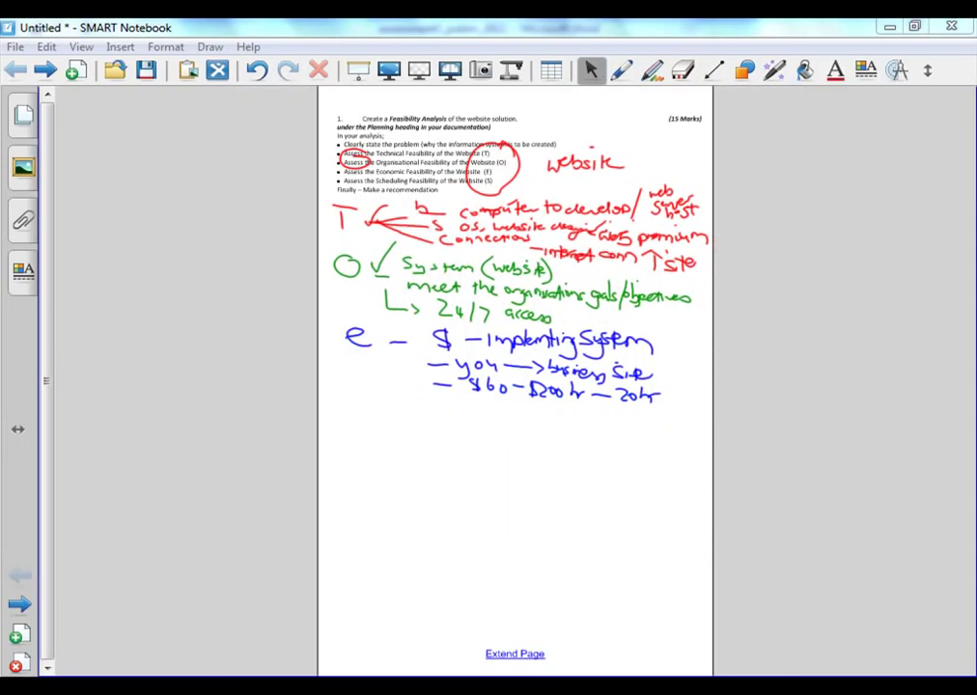
{"action": "left_click", "coordinate": [621, 70]}
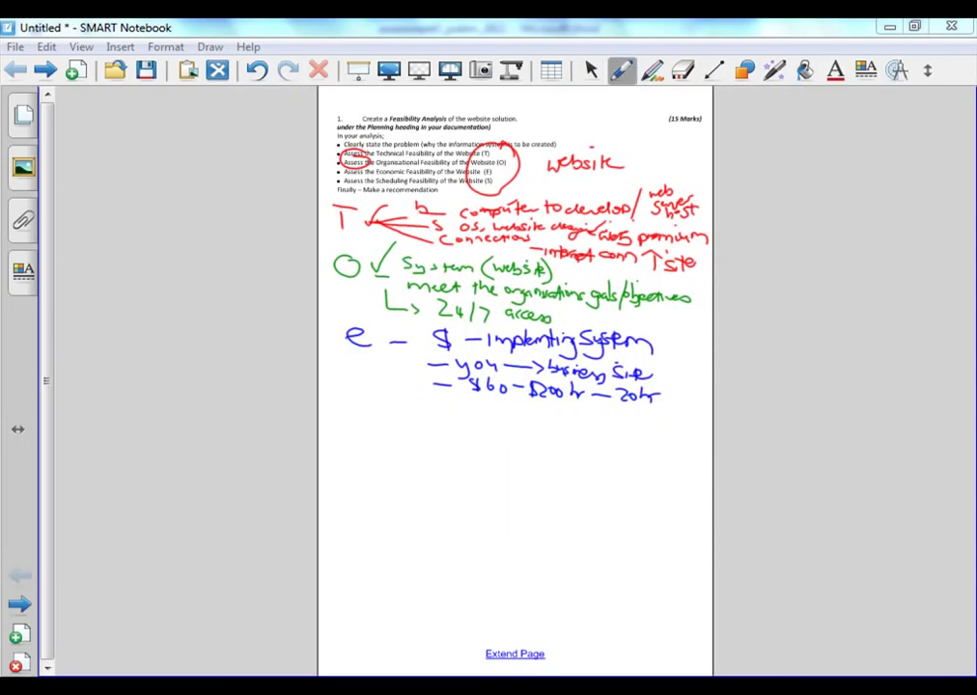
{"action": "mouse_move", "coordinate": [413, 410]}
{"action": "left_mouse_down"}
{"action": "mouse_move", "coordinate": [453, 404]}
{"action": "mouse_move", "coordinate": [461, 419]}
{"action": "mouse_move", "coordinate": [521, 418]}
{"action": "left_mouse_up"}
{"action": "left_click_drag", "start_coordinate": [527, 403], "coordinate": [527, 419]}
{"action": "left_click_drag", "start_coordinate": [522, 409], "coordinate": [532, 408]}
{"action": "left_click_drag", "start_coordinate": [533, 413], "coordinate": [543, 419]}
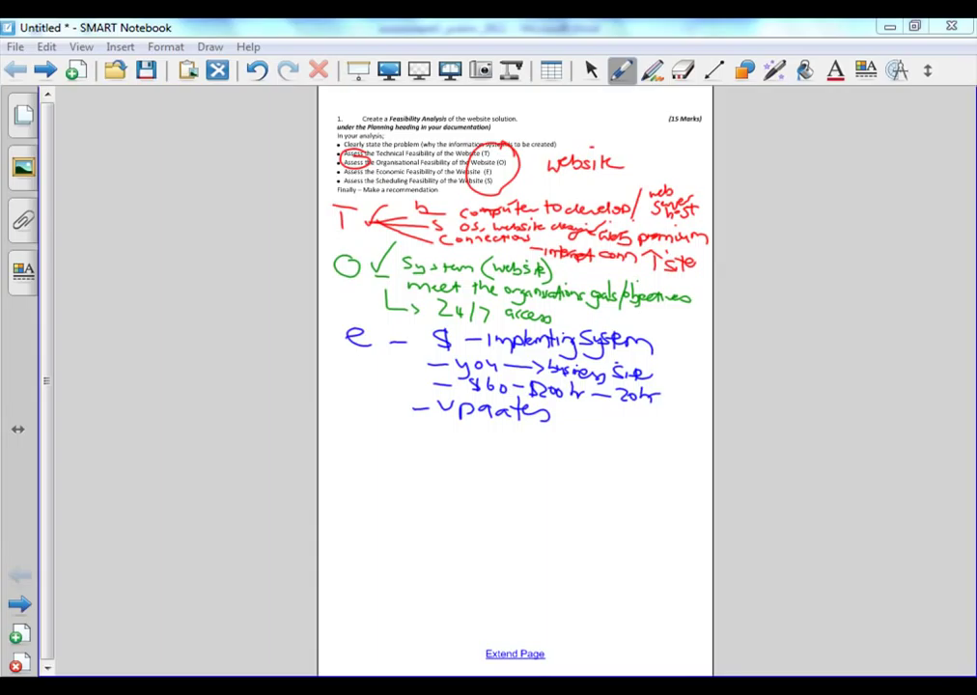
{"action": "left_click_drag", "start_coordinate": [489, 399], "coordinate": [487, 419]}
Step: Add the blue item "– domain" with an example .com.au web address below it and an arrow to a "$" sign
{"action": "left_click_drag", "start_coordinate": [416, 439], "coordinate": [436, 439]}
{"action": "mouse_move", "coordinate": [469, 440]}
{"action": "left_mouse_down"}
{"action": "mouse_move", "coordinate": [472, 449]}
{"action": "mouse_move", "coordinate": [504, 440]}
{"action": "mouse_move", "coordinate": [553, 450]}
{"action": "left_mouse_up"}
{"action": "left_click_drag", "start_coordinate": [559, 450], "coordinate": [571, 449]}
{"action": "mouse_move", "coordinate": [437, 459]}
{"action": "left_mouse_down"}
{"action": "mouse_move", "coordinate": [444, 471]}
{"action": "mouse_move", "coordinate": [451, 459]}
{"action": "mouse_move", "coordinate": [467, 471]}
{"action": "mouse_move", "coordinate": [485, 462]}
{"action": "left_mouse_up"}
{"action": "left_click_drag", "start_coordinate": [497, 462], "coordinate": [503, 472]}
{"action": "mouse_move", "coordinate": [508, 451]}
{"action": "left_mouse_down"}
{"action": "mouse_move", "coordinate": [509, 473]}
{"action": "mouse_move", "coordinate": [556, 463]}
{"action": "mouse_move", "coordinate": [550, 480]}
{"action": "mouse_move", "coordinate": [562, 465]}
{"action": "mouse_move", "coordinate": [577, 467]}
{"action": "mouse_move", "coordinate": [606, 490]}
{"action": "mouse_move", "coordinate": [624, 471]}
{"action": "left_mouse_up"}
{"action": "mouse_move", "coordinate": [636, 461]}
{"action": "left_mouse_down"}
{"action": "mouse_move", "coordinate": [632, 469]}
{"action": "mouse_move", "coordinate": [695, 455]}
{"action": "left_mouse_up"}
{"action": "left_click_drag", "start_coordinate": [455, 480], "coordinate": [527, 509]}
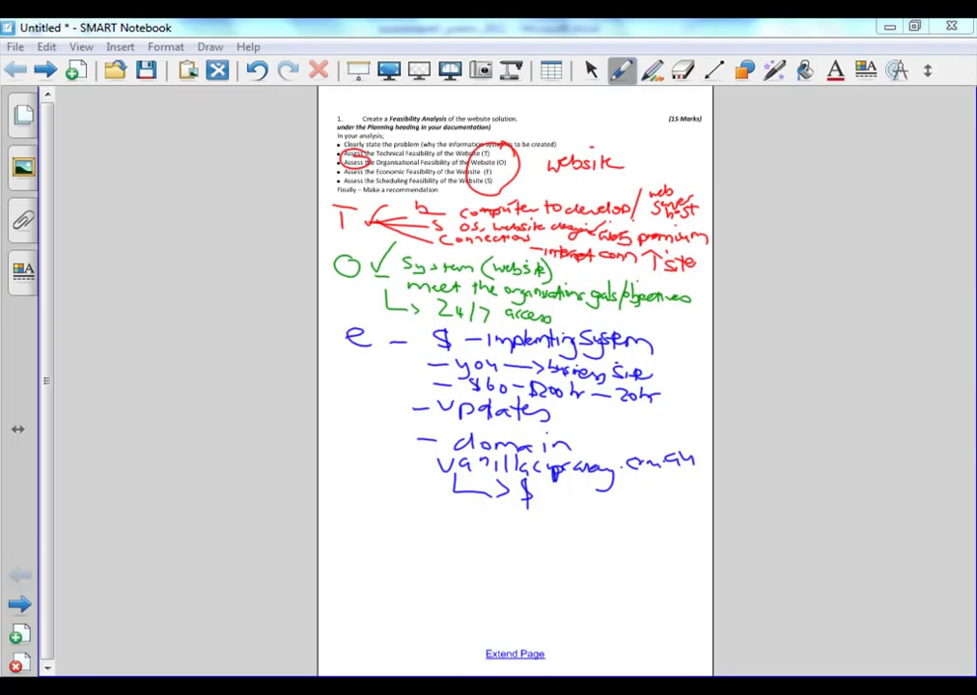
Step: Handwrite "melbourneIT" in blue under the domain cost and add the item "– webspace – $" below it
{"action": "mouse_move", "coordinate": [482, 514]}
{"action": "left_mouse_down"}
{"action": "mouse_move", "coordinate": [531, 519]}
{"action": "mouse_move", "coordinate": [559, 502]}
{"action": "mouse_move", "coordinate": [567, 521]}
{"action": "mouse_move", "coordinate": [649, 521]}
{"action": "mouse_move", "coordinate": [647, 500]}
{"action": "left_mouse_up"}
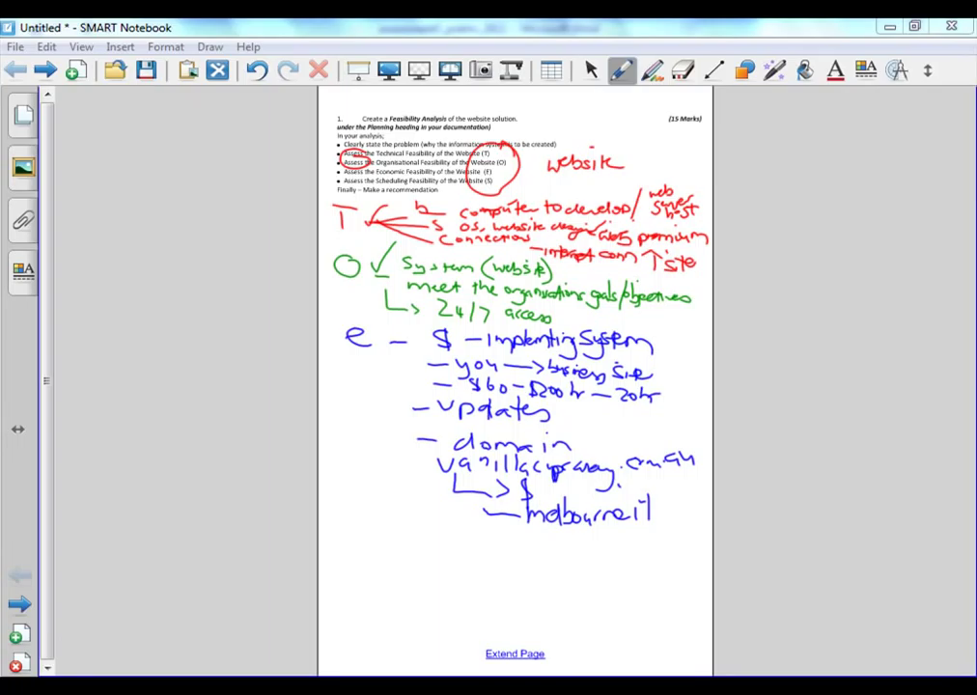
{"action": "left_click_drag", "start_coordinate": [413, 517], "coordinate": [436, 516]}
{"action": "mouse_move", "coordinate": [448, 528]}
{"action": "left_mouse_down"}
{"action": "mouse_move", "coordinate": [460, 541]}
{"action": "mouse_move", "coordinate": [471, 529]}
{"action": "mouse_move", "coordinate": [516, 545]}
{"action": "mouse_move", "coordinate": [623, 539]}
{"action": "mouse_move", "coordinate": [640, 550]}
{"action": "left_mouse_up"}
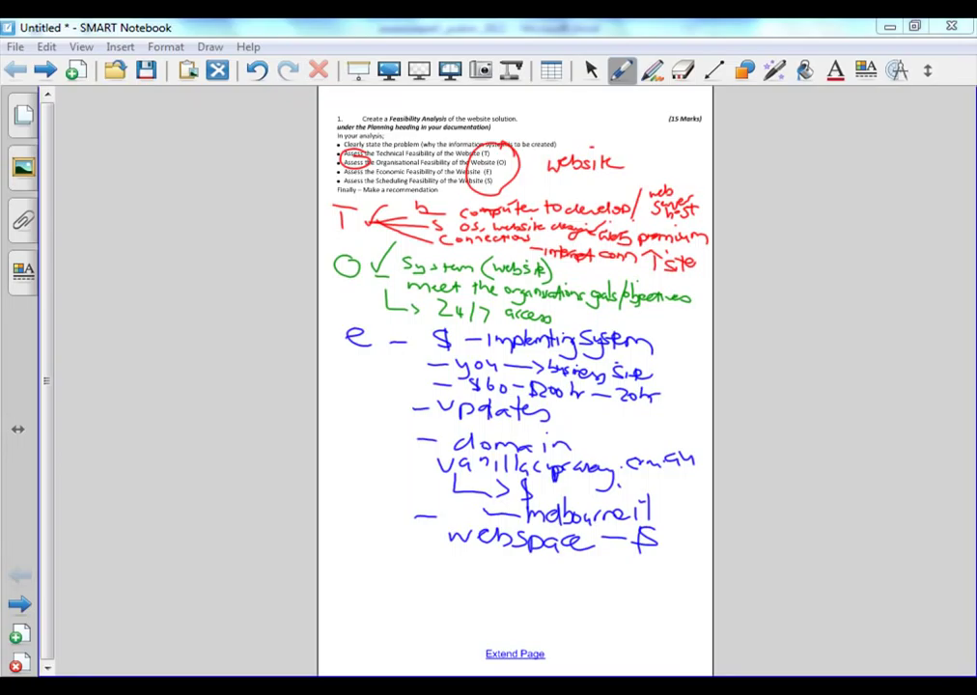
Step: Mark the "e" section with a blue tick or cross beside its cost notes
{"action": "mouse_move", "coordinate": [364, 373]}
{"action": "left_mouse_down"}
{"action": "mouse_move", "coordinate": [388, 364]}
{"action": "mouse_move", "coordinate": [401, 381]}
{"action": "mouse_move", "coordinate": [409, 377]}
{"action": "left_mouse_up"}
{"action": "left_click_drag", "start_coordinate": [414, 376], "coordinate": [425, 374]}
{"action": "mouse_move", "coordinate": [363, 407]}
{"action": "left_mouse_down"}
{"action": "mouse_move", "coordinate": [398, 392]}
{"action": "mouse_move", "coordinate": [384, 409]}
{"action": "left_mouse_up"}
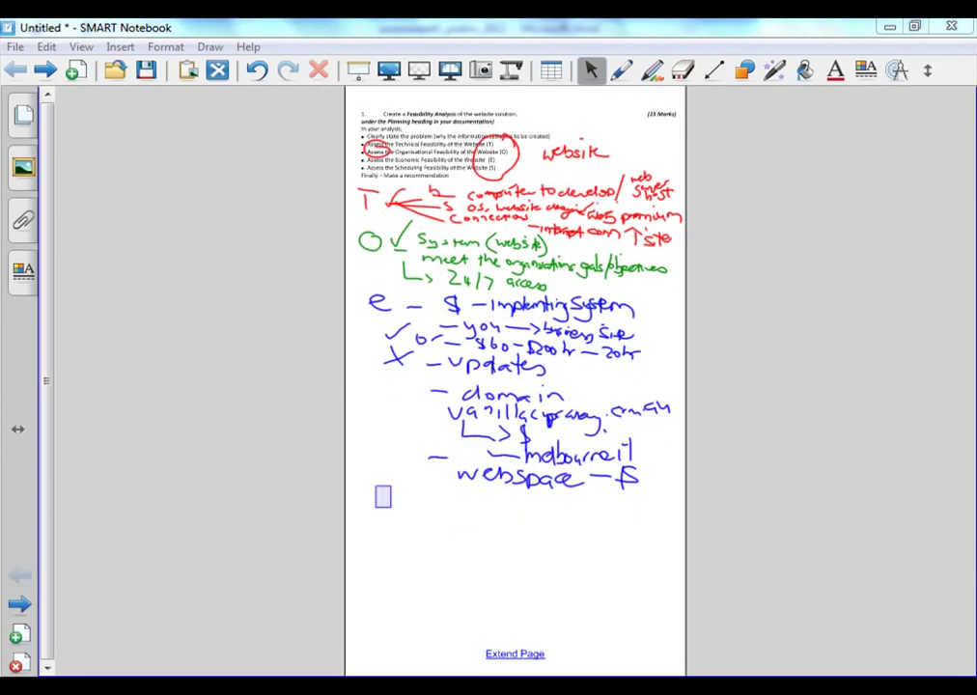
Step: Handwrite a black "S" below the blue notes, followed by "– site be developed time"
{"action": "left_click_drag", "start_coordinate": [392, 482], "coordinate": [376, 516]}
{"action": "mouse_move", "coordinate": [415, 504]}
{"action": "left_mouse_down"}
{"action": "mouse_move", "coordinate": [461, 510]}
{"action": "mouse_move", "coordinate": [459, 519]}
{"action": "left_mouse_up"}
{"action": "mouse_move", "coordinate": [475, 506]}
{"action": "left_mouse_down"}
{"action": "mouse_move", "coordinate": [476, 518]}
{"action": "mouse_move", "coordinate": [488, 518]}
{"action": "left_mouse_up"}
{"action": "mouse_move", "coordinate": [479, 506]}
{"action": "left_mouse_down"}
{"action": "mouse_move", "coordinate": [502, 518]}
{"action": "mouse_move", "coordinate": [617, 522]}
{"action": "mouse_move", "coordinate": [628, 527]}
{"action": "mouse_move", "coordinate": [622, 543]}
{"action": "left_mouse_up"}
{"action": "mouse_move", "coordinate": [458, 526]}
{"action": "left_mouse_down"}
{"action": "mouse_move", "coordinate": [458, 548]}
{"action": "mouse_move", "coordinate": [465, 534]}
{"action": "left_mouse_up"}
{"action": "mouse_move", "coordinate": [471, 534]}
{"action": "left_mouse_down"}
{"action": "mouse_move", "coordinate": [471, 547]}
{"action": "mouse_move", "coordinate": [527, 550]}
{"action": "left_mouse_up"}
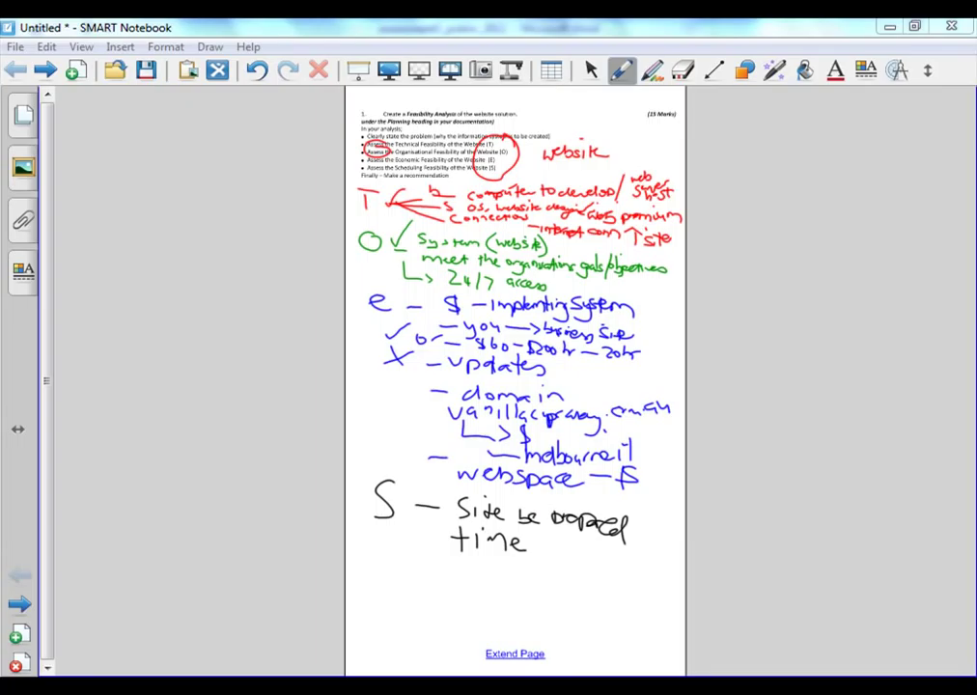
Step: Add the black line "– refer to Gantt" to the "S" section and draw a tick below the "S"
{"action": "mouse_move", "coordinate": [414, 573]}
{"action": "left_mouse_down"}
{"action": "mouse_move", "coordinate": [486, 591]}
{"action": "mouse_move", "coordinate": [545, 587]}
{"action": "left_mouse_up"}
{"action": "mouse_move", "coordinate": [556, 585]}
{"action": "left_mouse_down"}
{"action": "mouse_move", "coordinate": [572, 572]}
{"action": "mouse_move", "coordinate": [576, 598]}
{"action": "mouse_move", "coordinate": [610, 610]}
{"action": "left_mouse_up"}
{"action": "left_click_drag", "start_coordinate": [593, 593], "coordinate": [617, 593]}
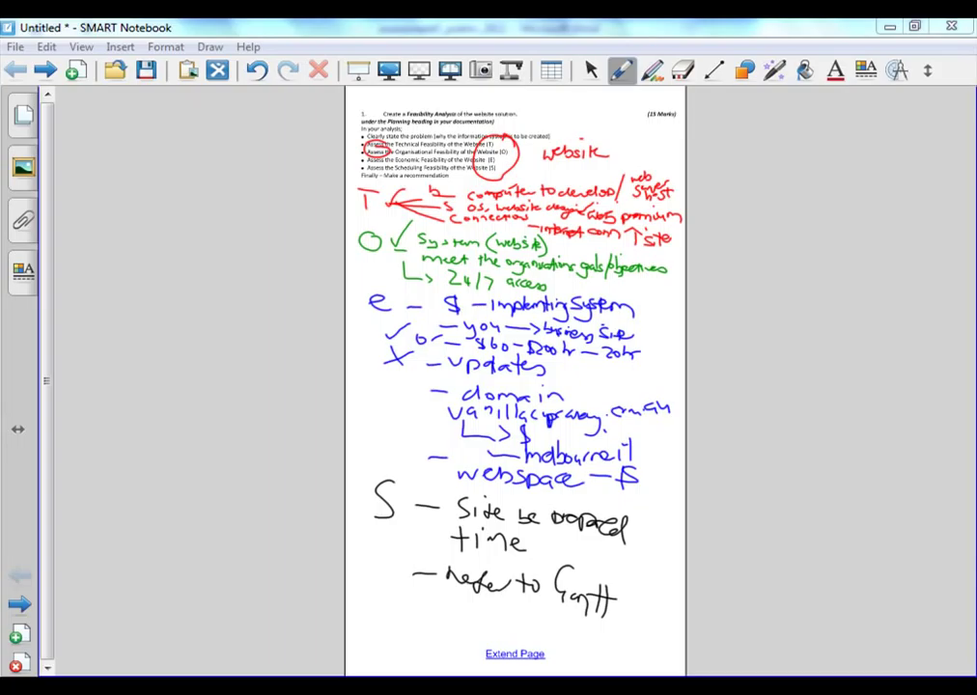
{"action": "left_click_drag", "start_coordinate": [374, 537], "coordinate": [400, 536]}
{"action": "left_click", "coordinate": [590, 70]}
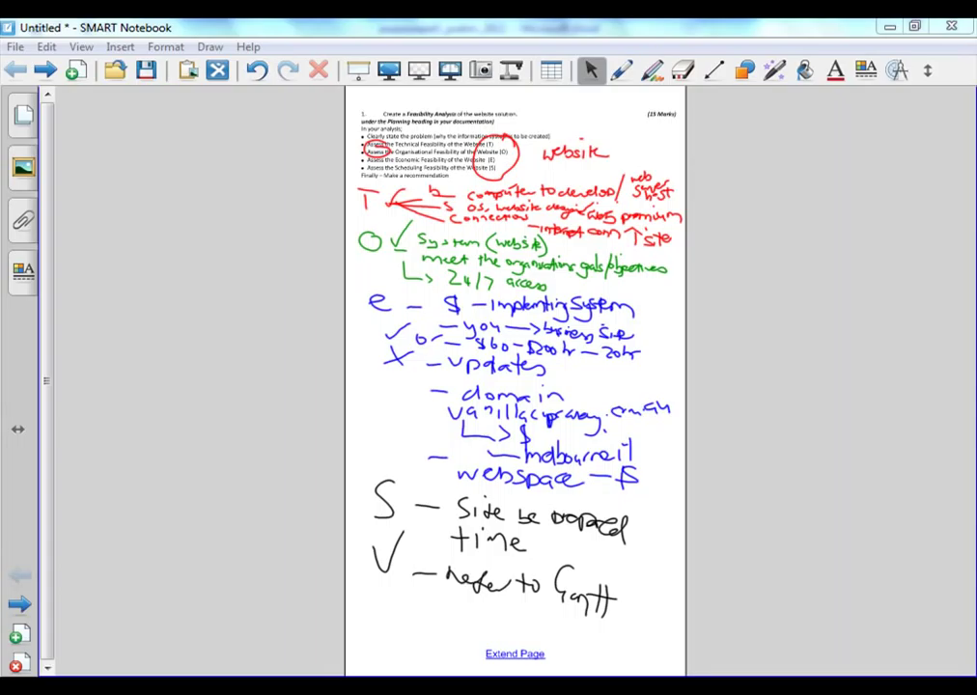
{"action": "scroll", "coordinate": [514, 381], "scroll_direction": "down", "scroll_amount": 1}
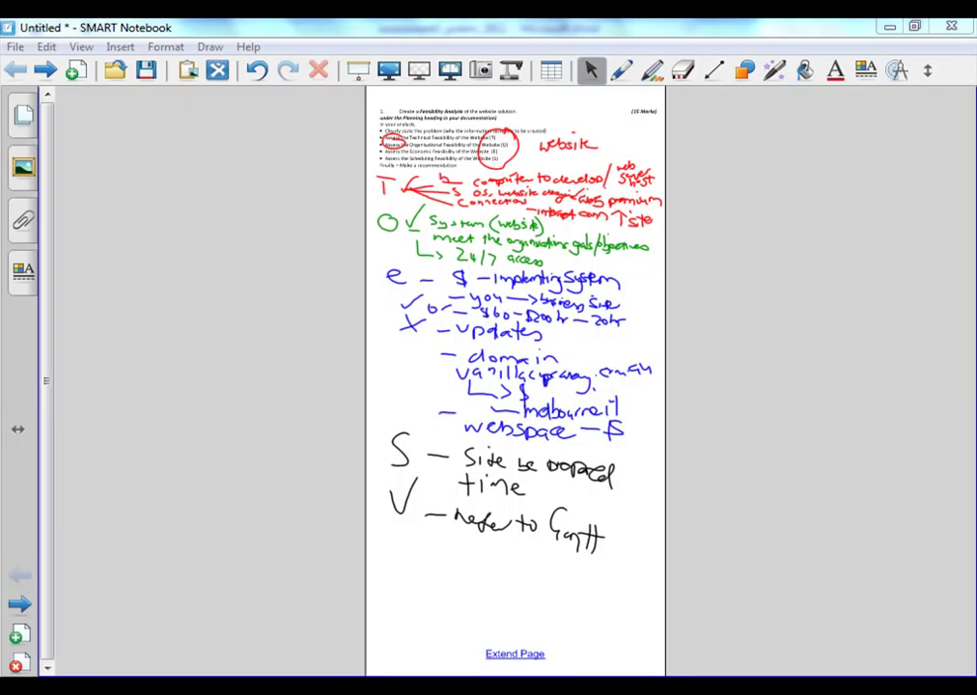